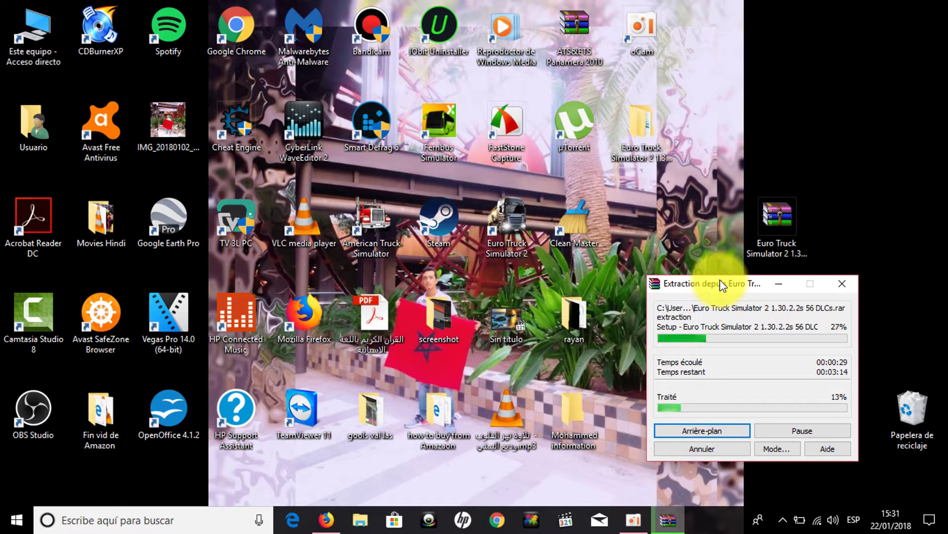
- Adjust the system volume, ending at a higher level, while the archive extraction runs
key("XF86AudioRaiseVolume")
key("XF86AudioRaiseVolume")
key("XF86AudioRaiseVolume")
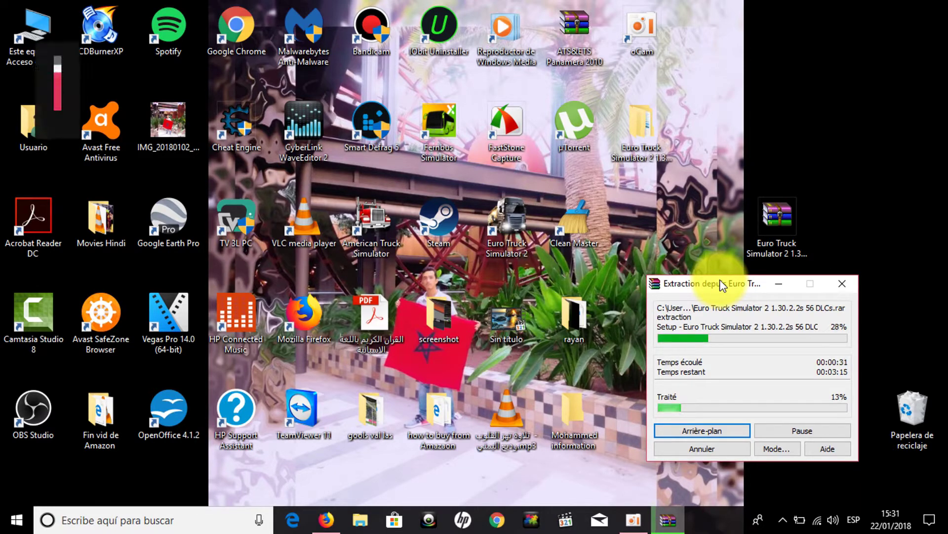
key("XF86AudioLowerVolume")
key("XF86AudioLowerVolume")
key("XF86AudioLowerVolume")
key("XF86AudioLowerVolume")
key("XF86AudioLowerVolume")
key("XF86AudioRaiseVolume")
key("XF86AudioRaiseVolume")
key("XF86AudioRaiseVolume")
key("XF86AudioRaiseVolume")
key("XF86AudioRaiseVolume")
key("XF86AudioRaiseVolume")
key("XF86AudioRaiseVolume")
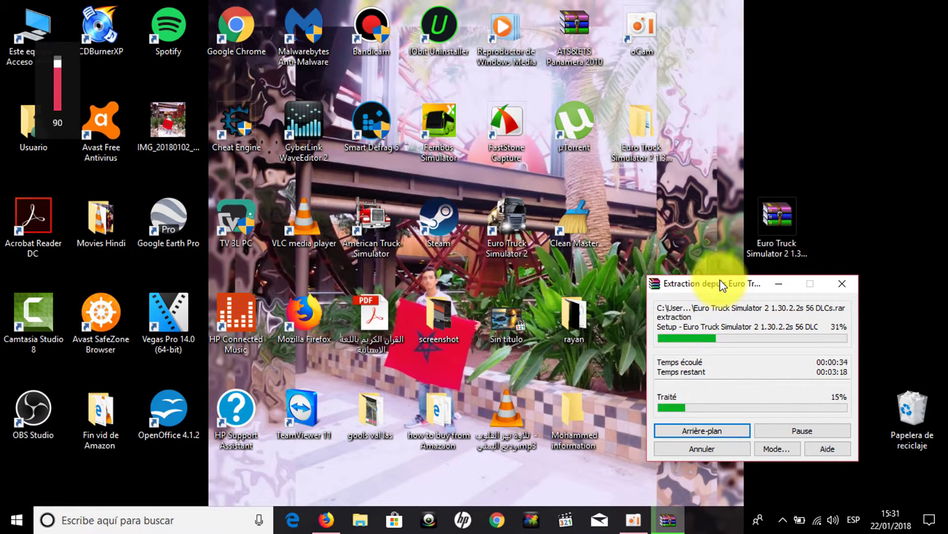
key("XF86AudioRaiseVolume")
key("XF86AudioRaiseVolume")
key("XF86AudioRaiseVolume")
key("XF86AudioRaiseVolume")
key("XF86AudioRaiseVolume")
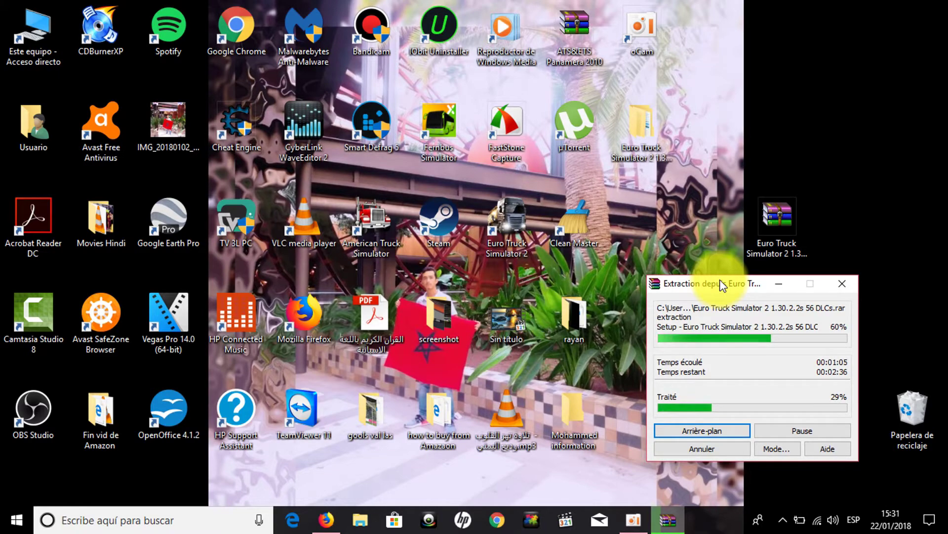
left_click_drag(724, 284, 691, 273)
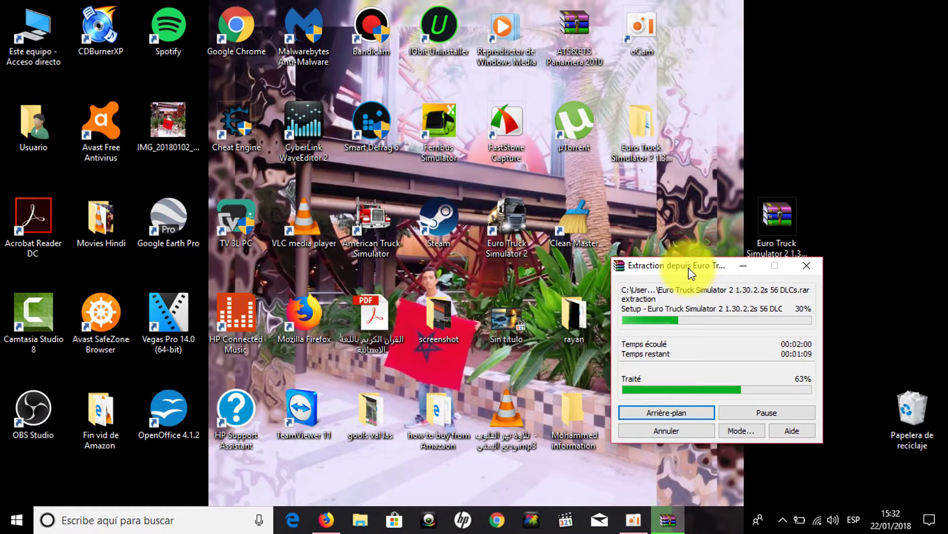
left_click(336, 518)
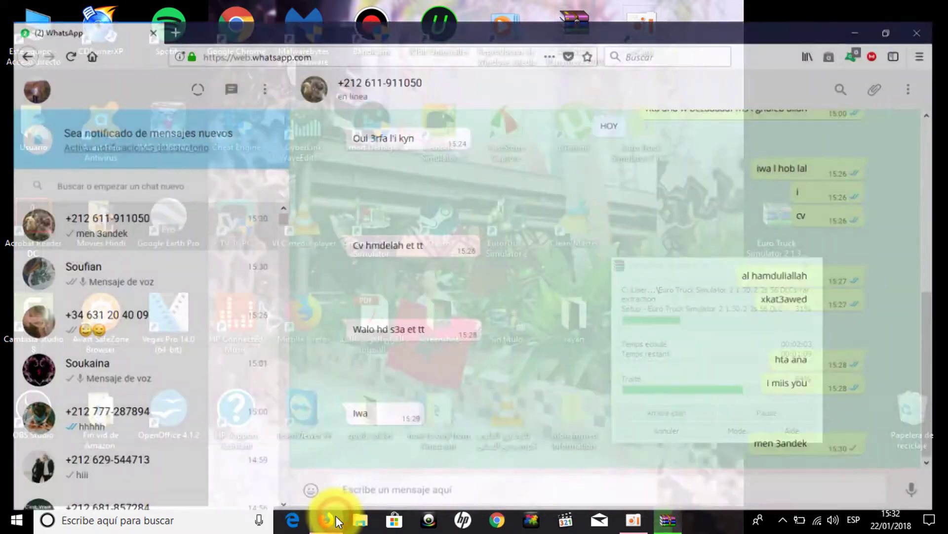
left_click(328, 516)
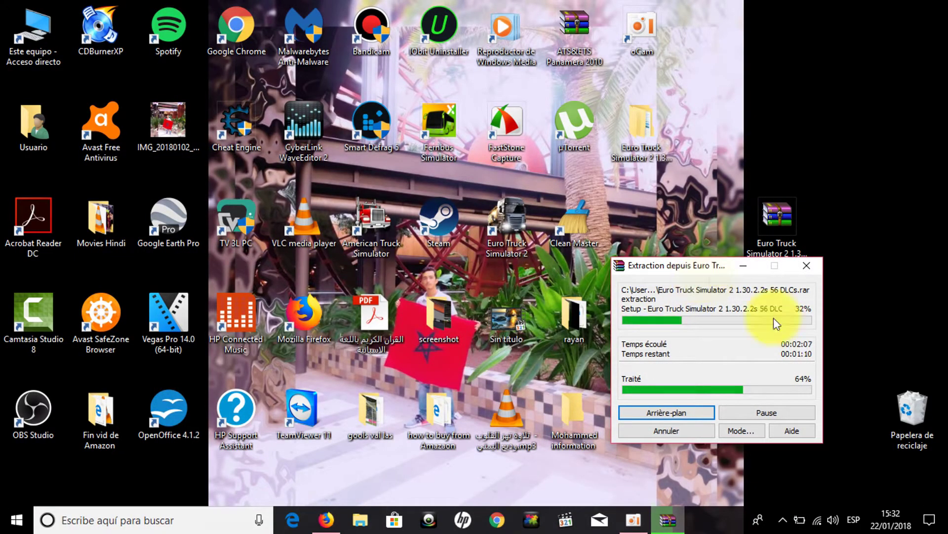
- Empty the Recycle Bin and confirm the permanent deletion of its contents
left_click(916, 408)
right_click(916, 405)
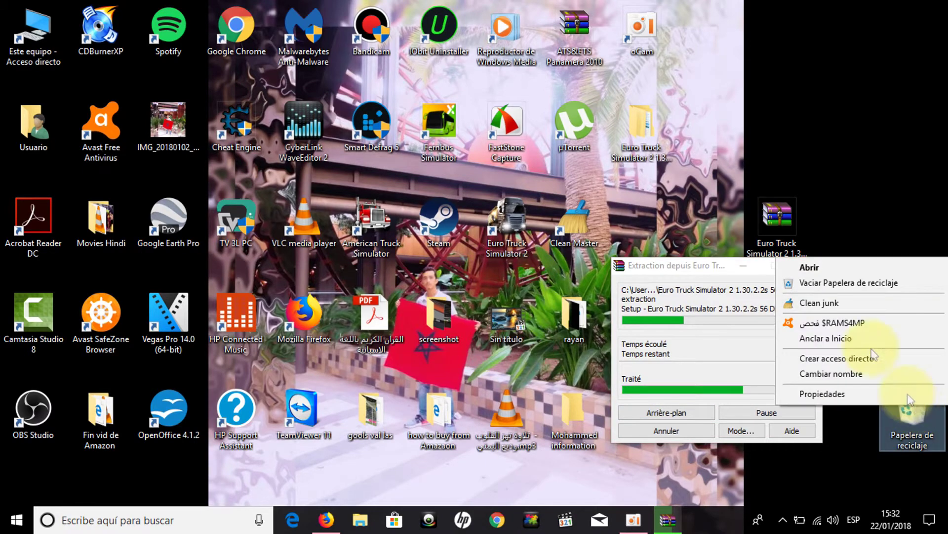
left_click(834, 282)
left_click(531, 308)
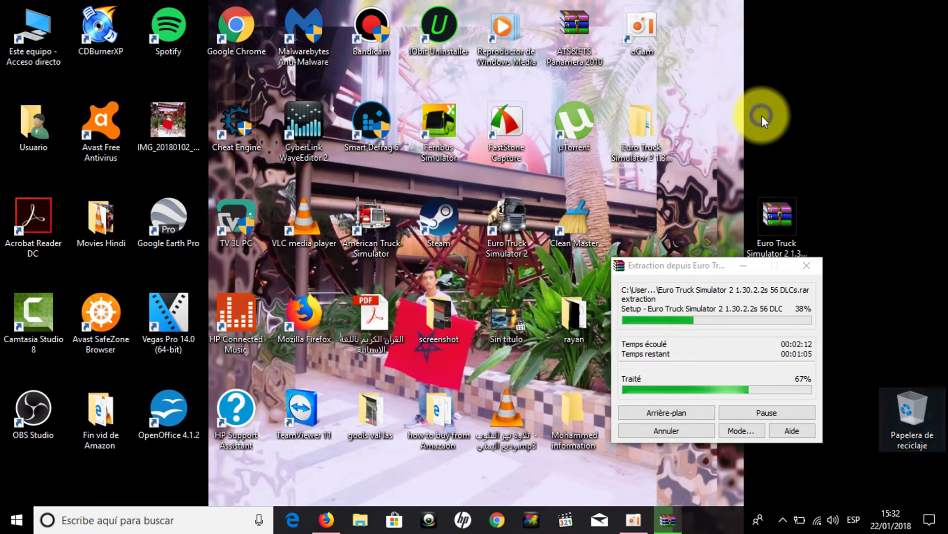
right_click(762, 116)
left_click(792, 158)
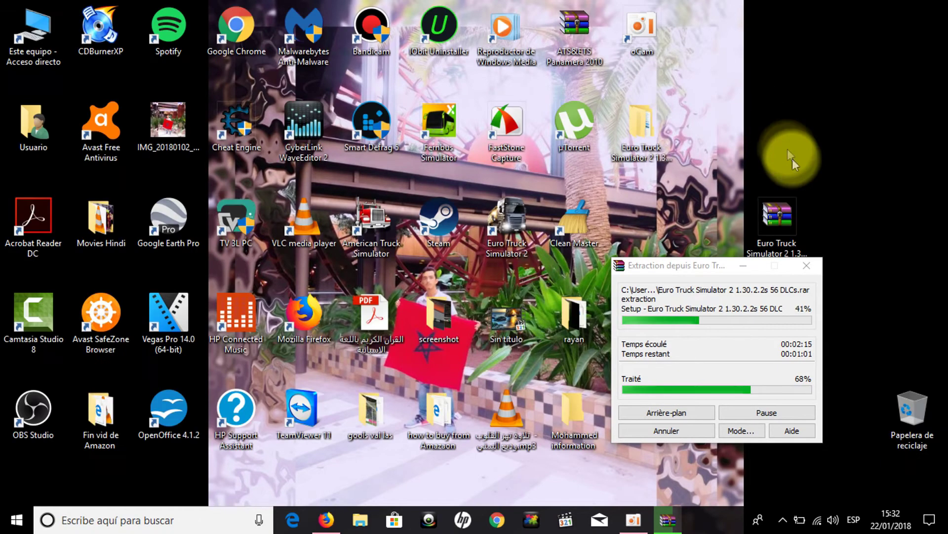
right_click(773, 108)
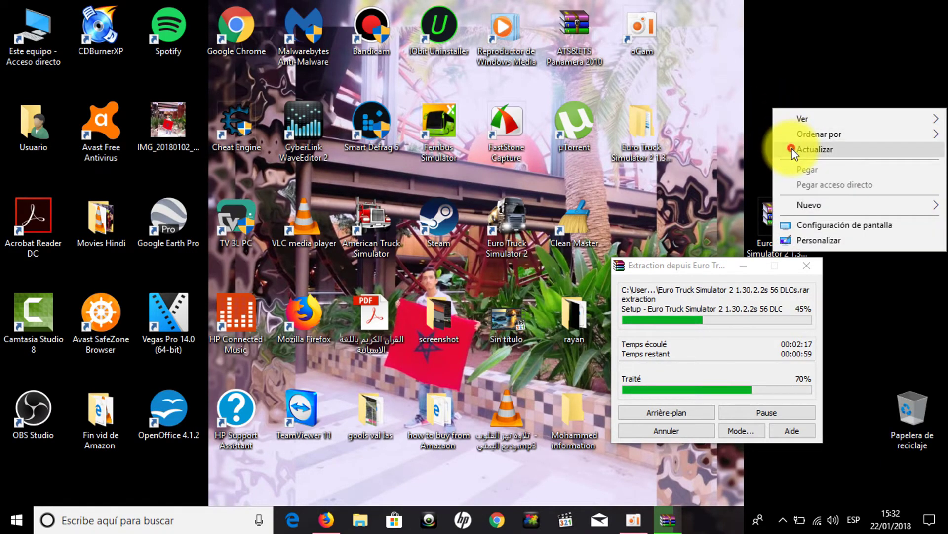
left_click(792, 148)
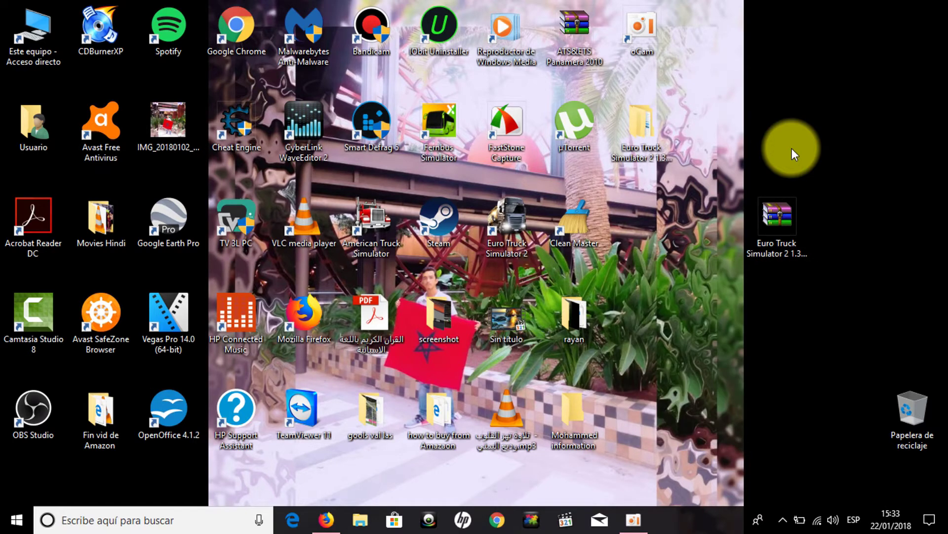
- Open the extracted Euro Truck Simulator 2 1.30.2.2s 56 DLCs folder on the desktop and the subfolder of the same name inside it
left_click(654, 153)
left_click(724, 127)
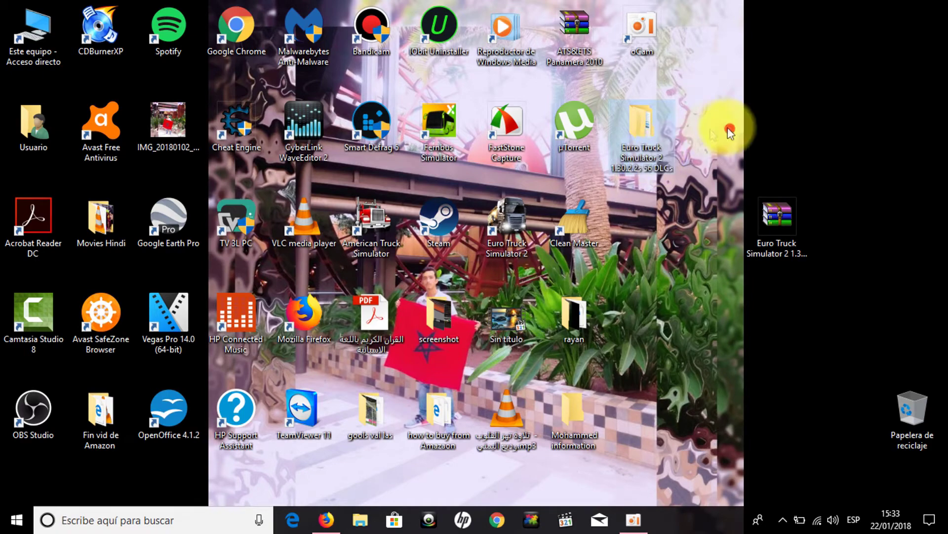
double_click(630, 150)
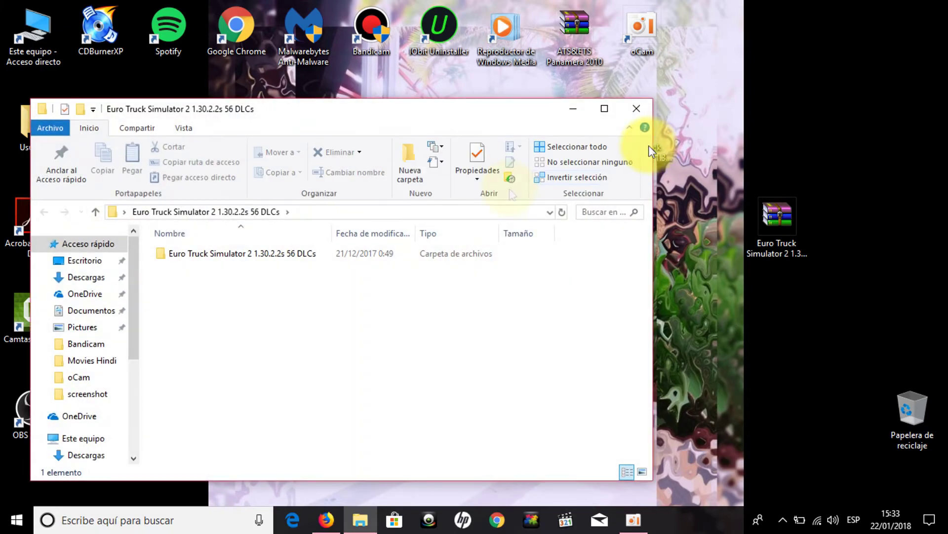
left_click(364, 252)
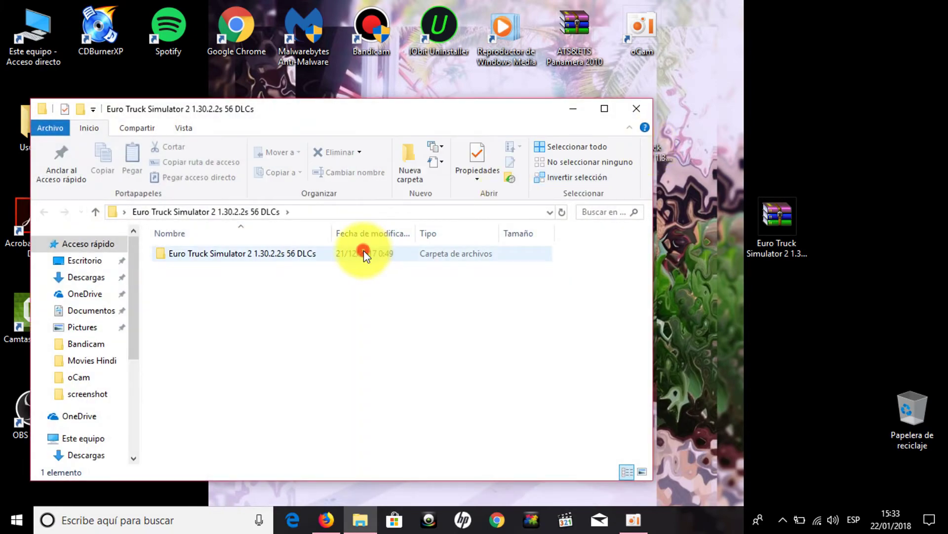
double_click(363, 253)
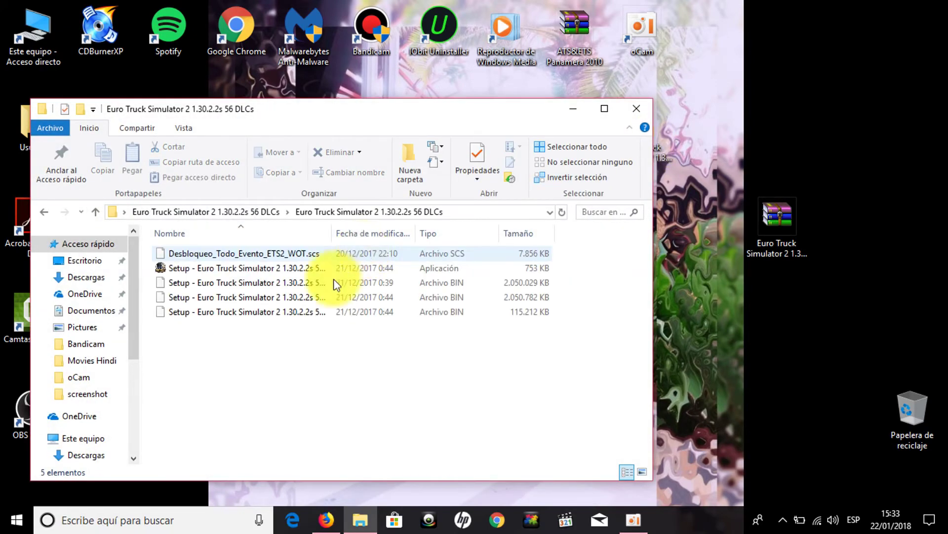
- Launch the Euro Truck Simulator 2 Setup application and confirm Español as the installation language
double_click(261, 273)
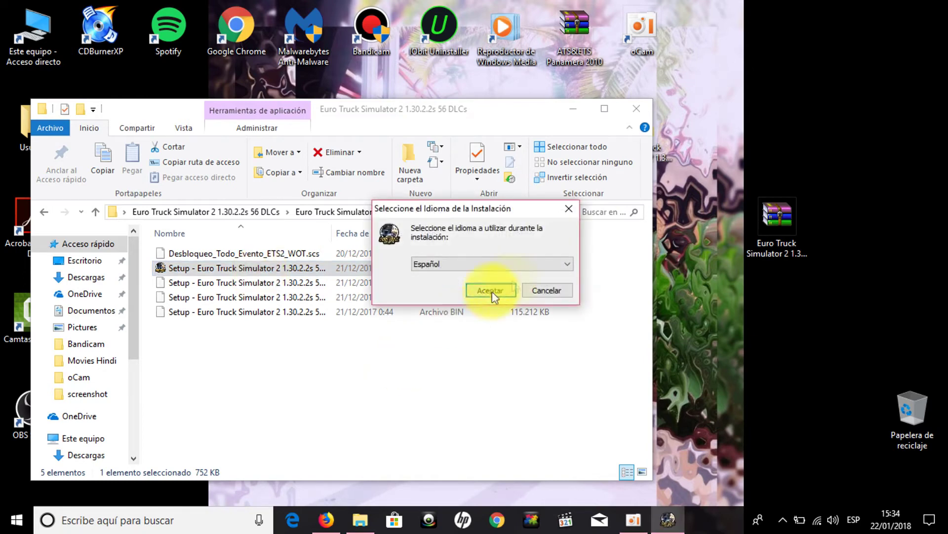
left_click(543, 263)
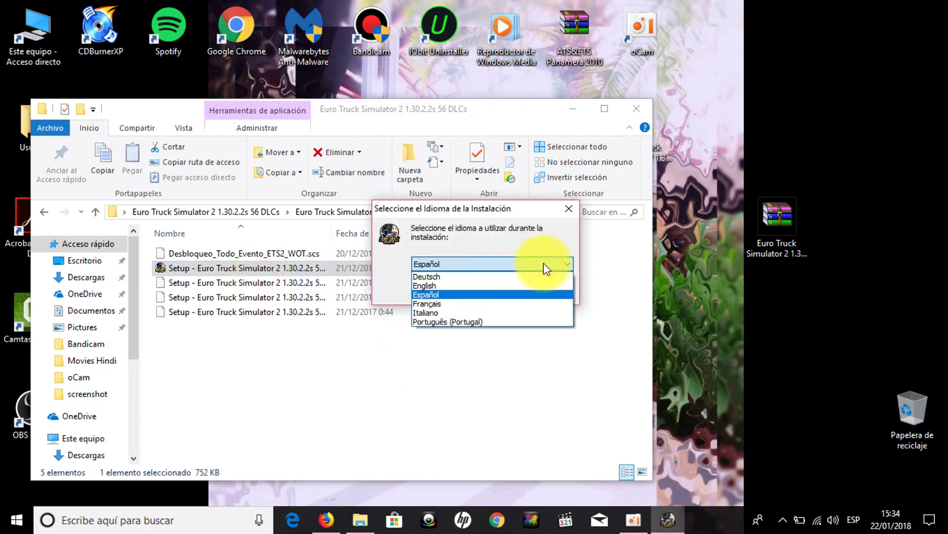
left_click(519, 295)
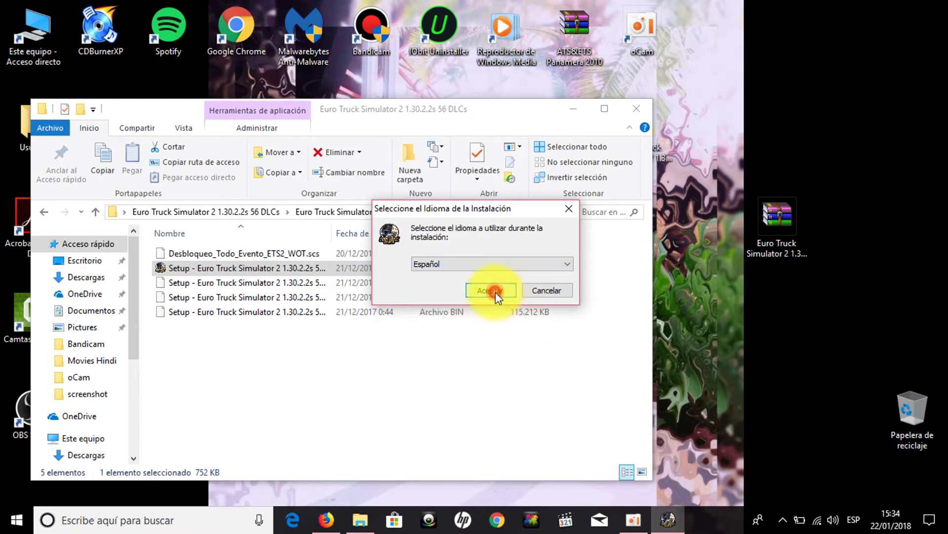
left_click(496, 292)
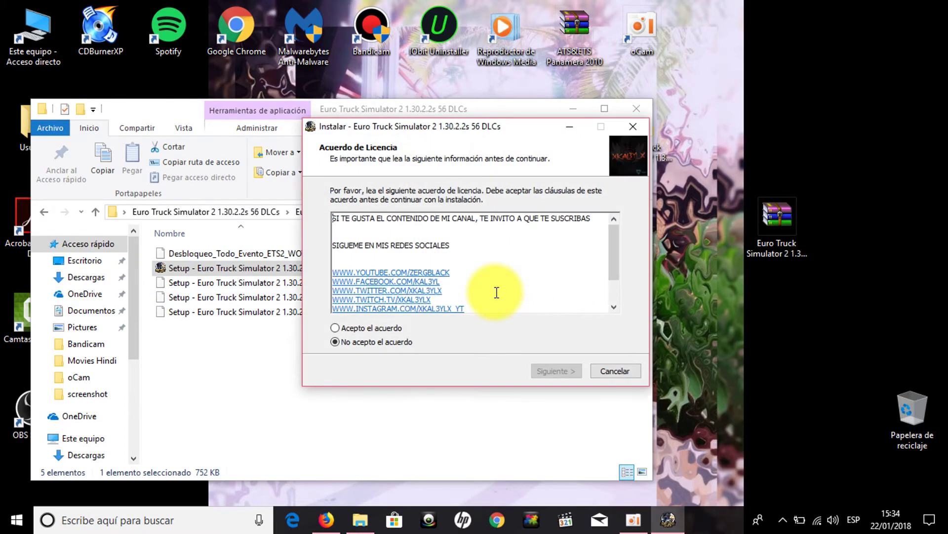
- Accept the license agreement and keep the default destination folder under C:\Program Files (x86)
left_click(375, 330)
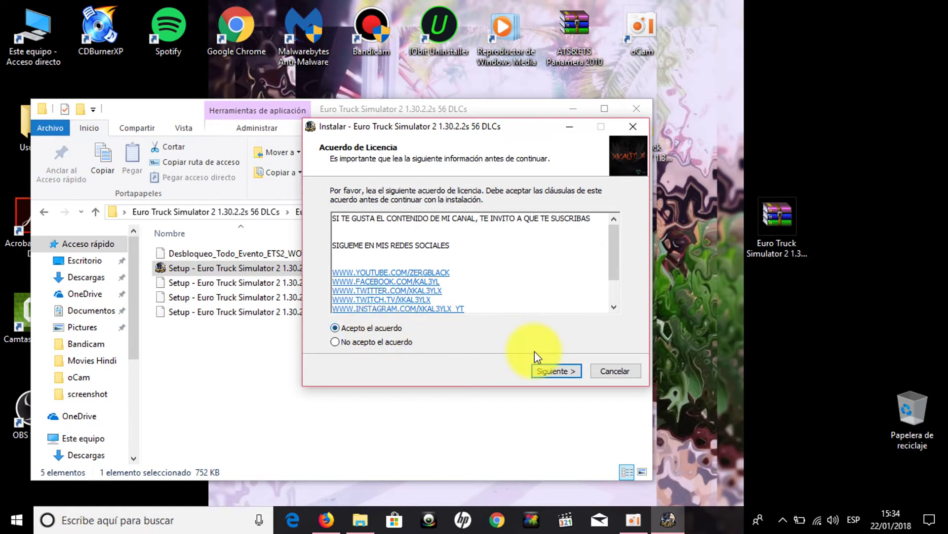
left_click(552, 373)
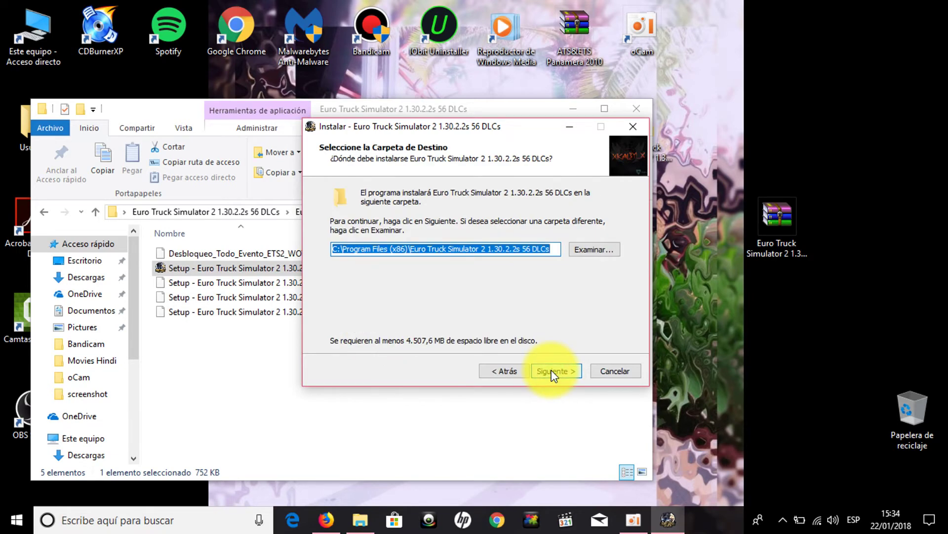
left_click(552, 371)
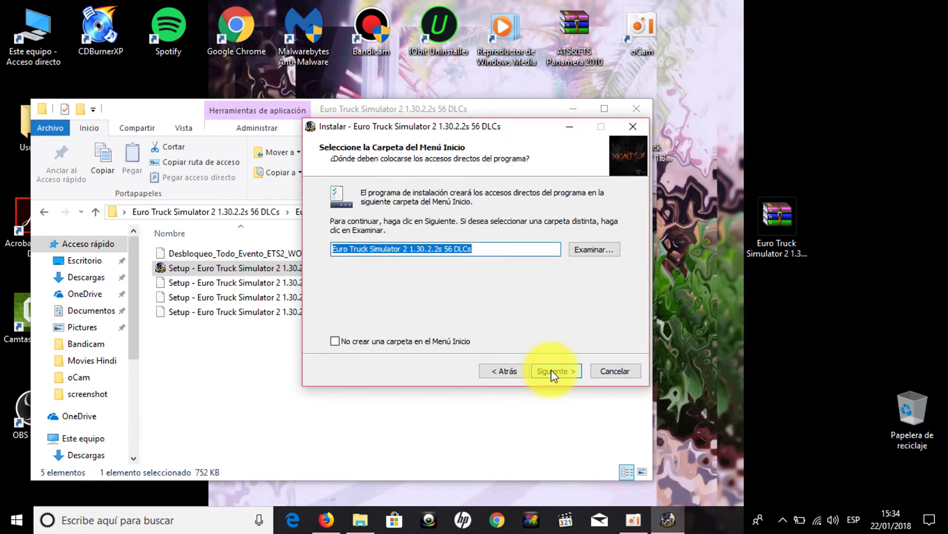
- Set the installer to skip the Start Menu folder and create a desktop icon, and start the installation
left_click(424, 345)
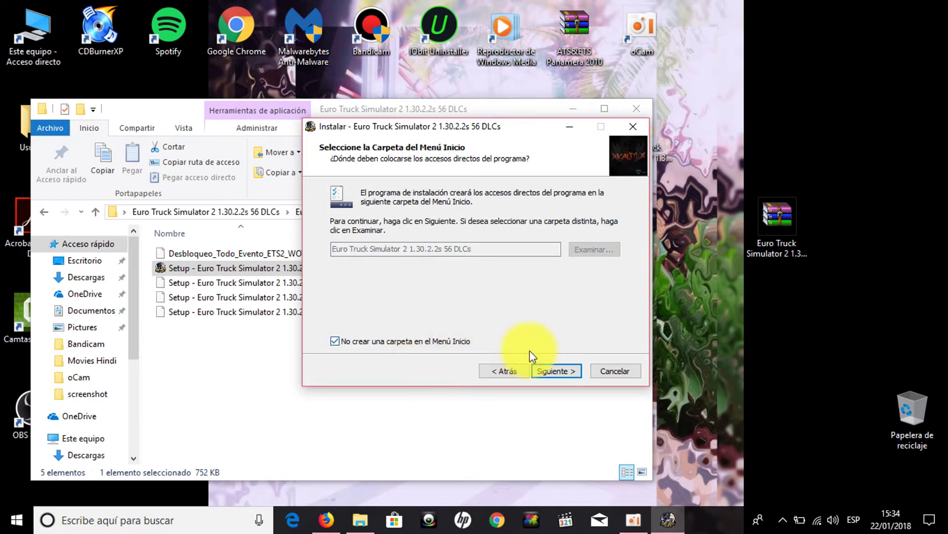
left_click(550, 371)
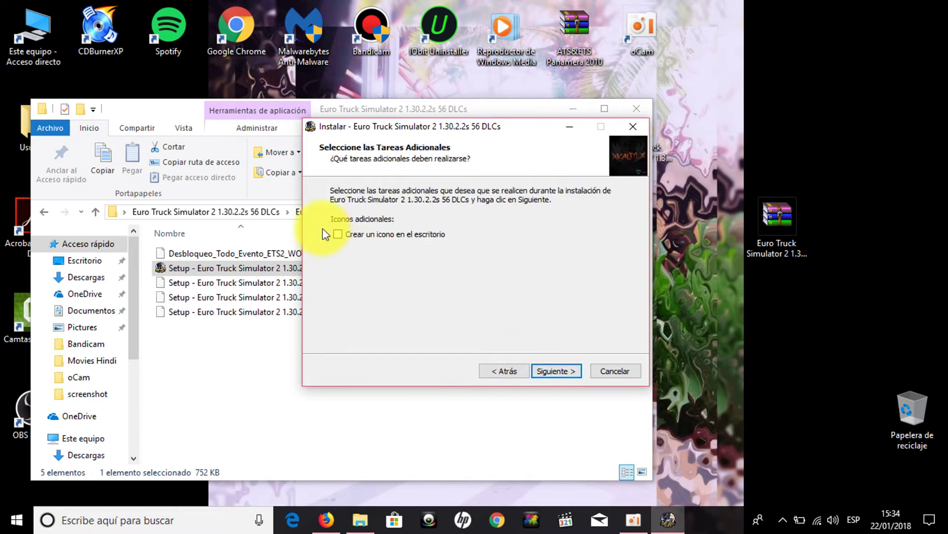
left_click(339, 234)
left_click(545, 371)
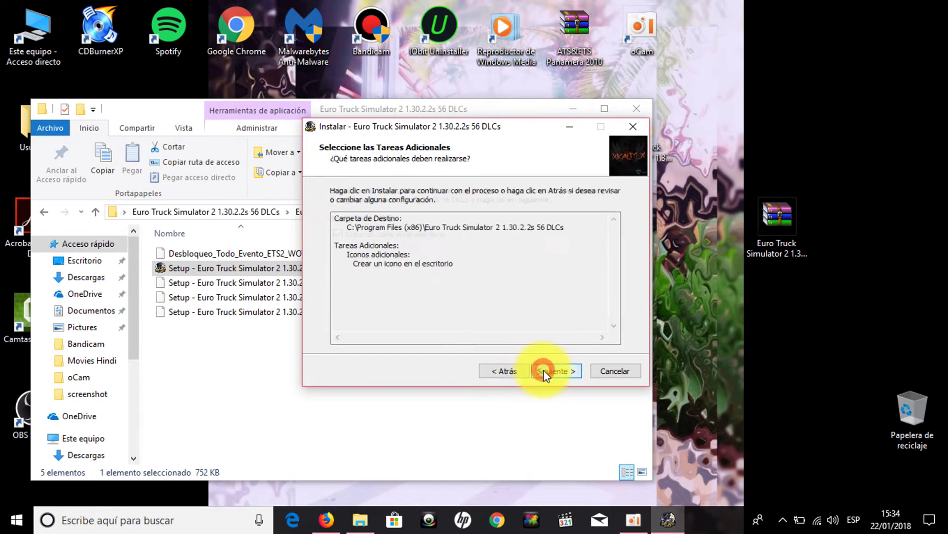
left_click(544, 370)
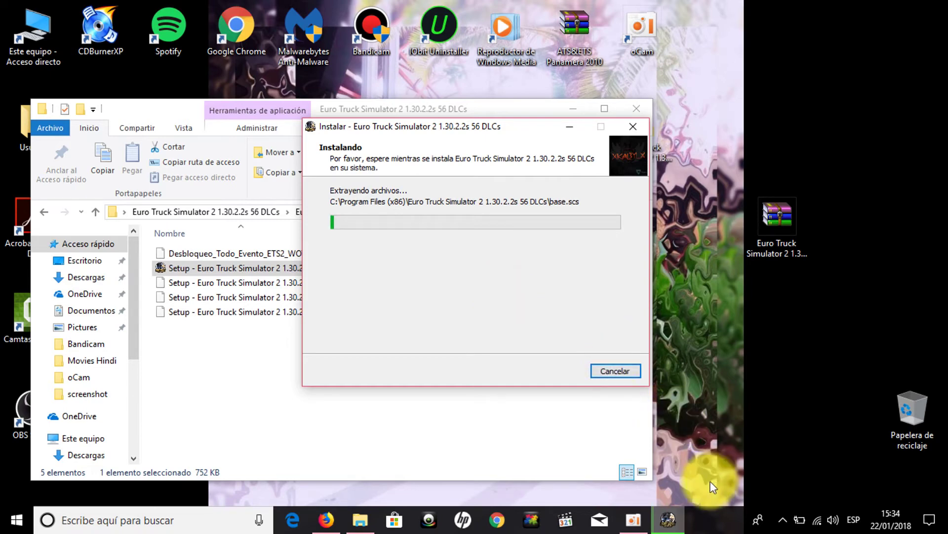
left_click(637, 523)
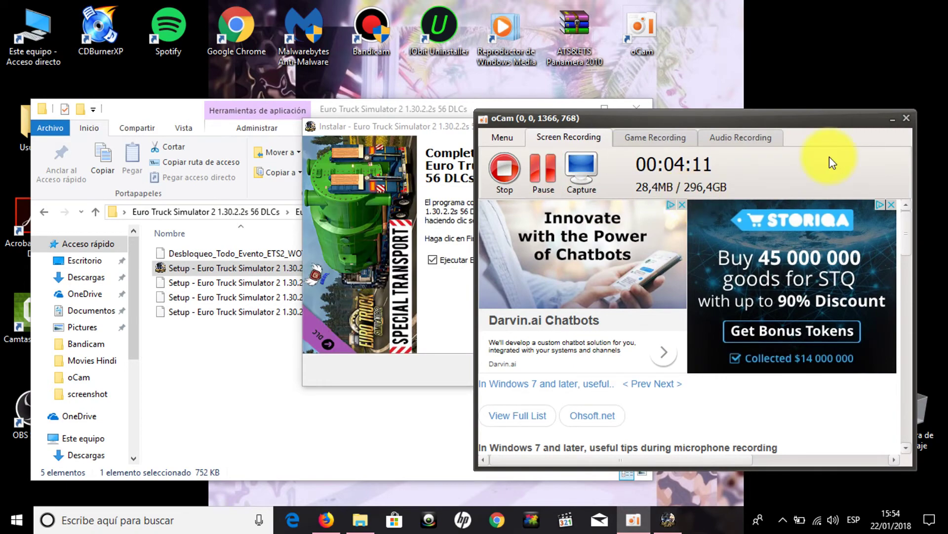
left_click(892, 119)
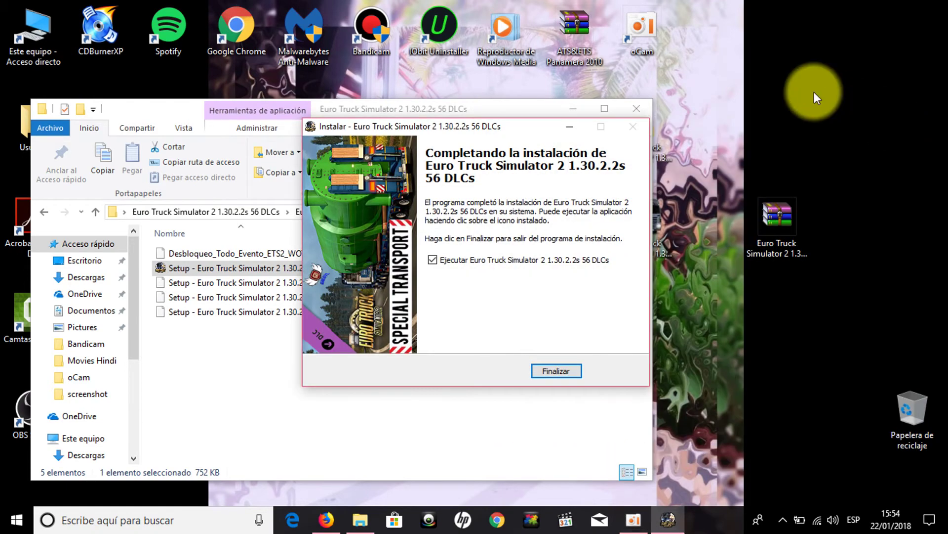
right_click(814, 92)
left_click(831, 131)
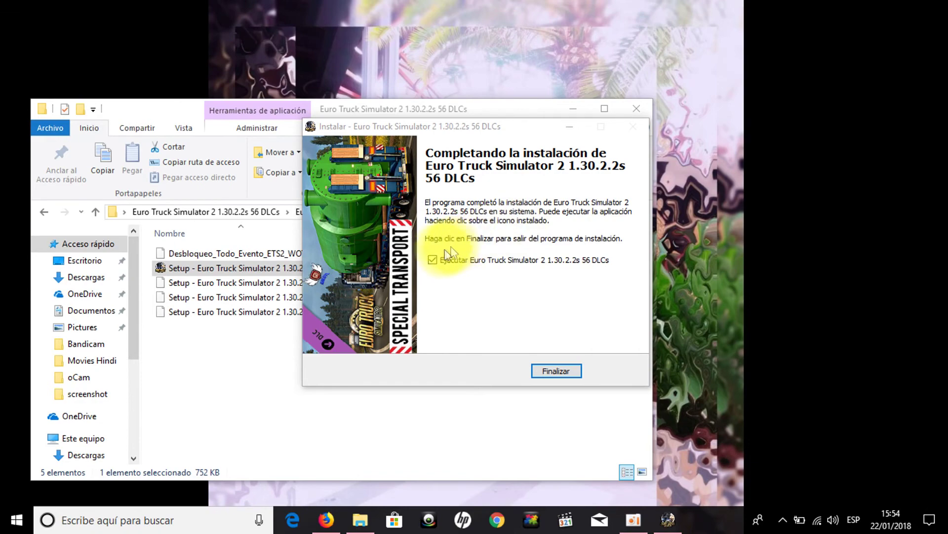
- Finish the installer without launching the game and close the setup files folder
left_click(433, 260)
left_click(560, 374)
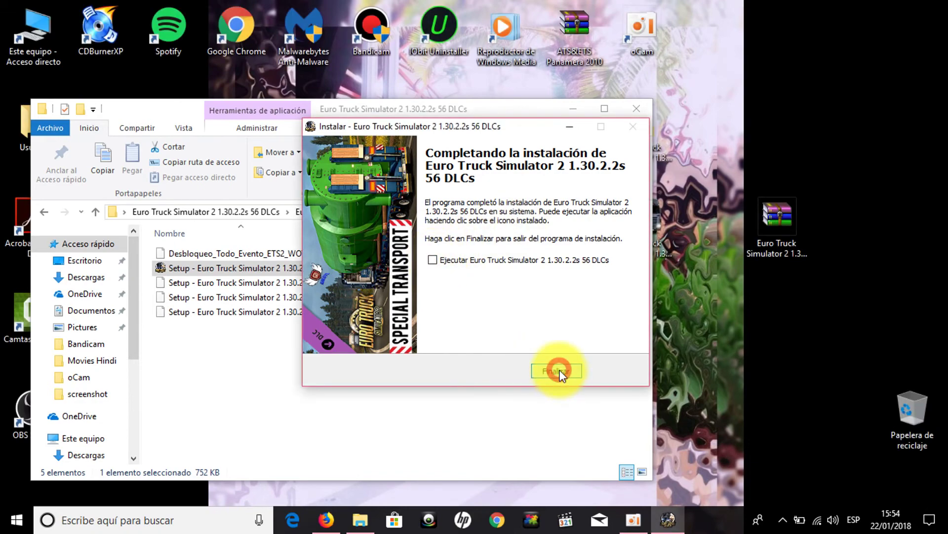
left_click(636, 108)
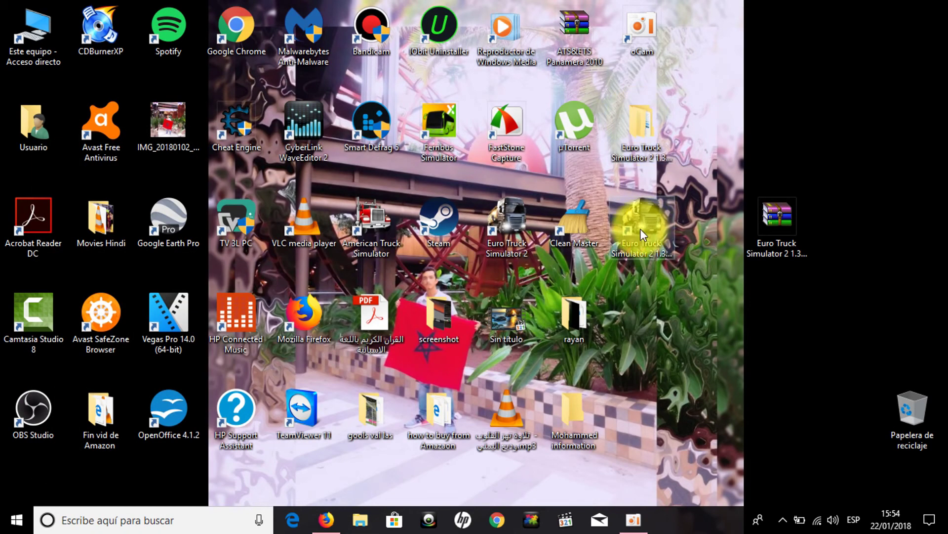
- Open the file location of the new Euro Truck Simulator 2 1.30.2.2s 56 DLCs shortcut and delete that shortcut from the desktop
right_click(643, 224)
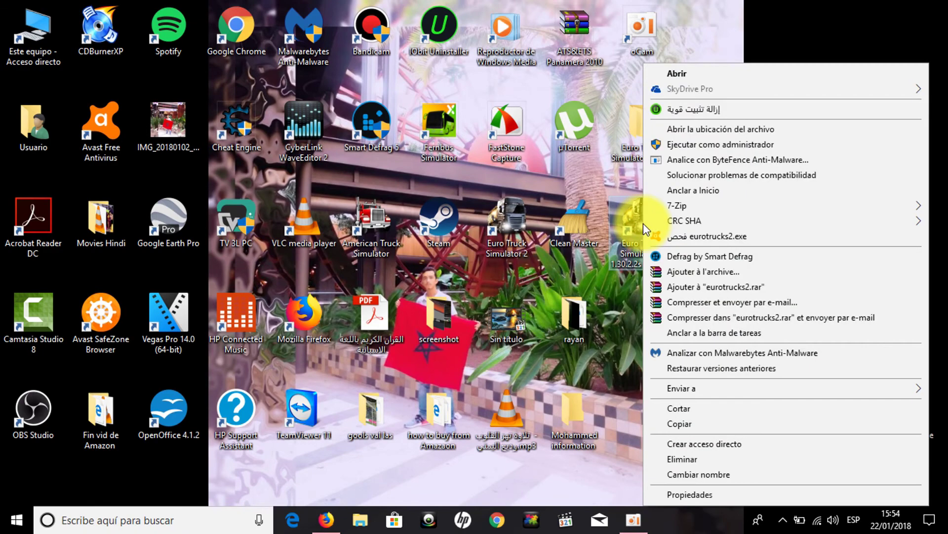
left_click(711, 128)
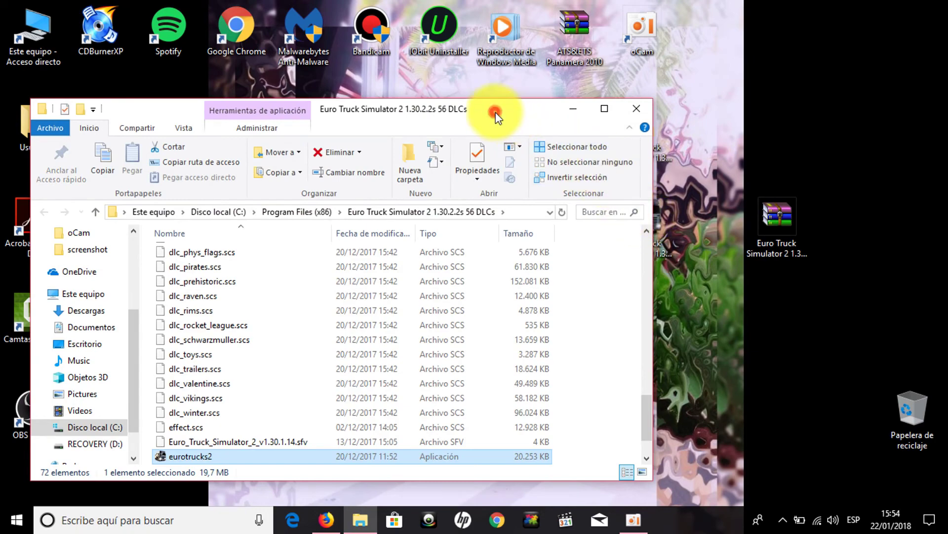
left_click_drag(491, 110, 413, 100)
right_click(645, 219)
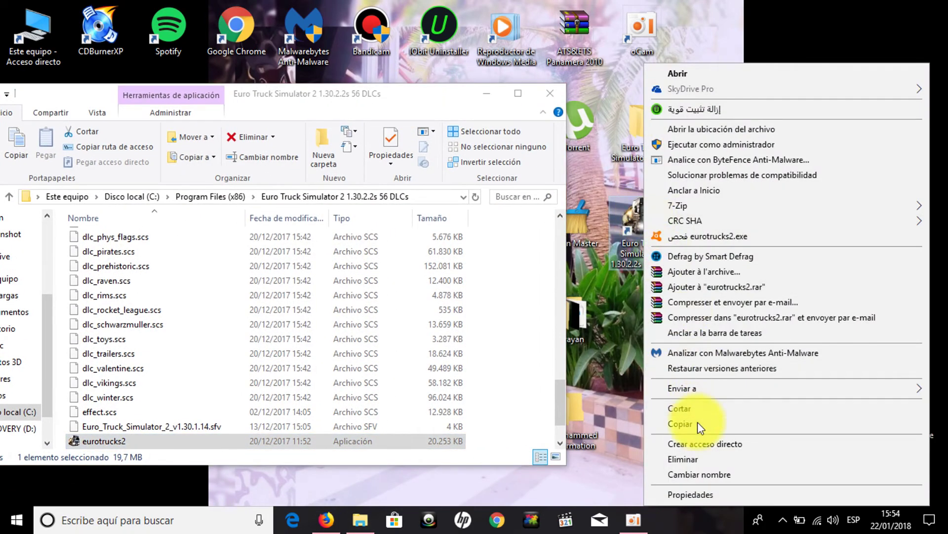
left_click(699, 457)
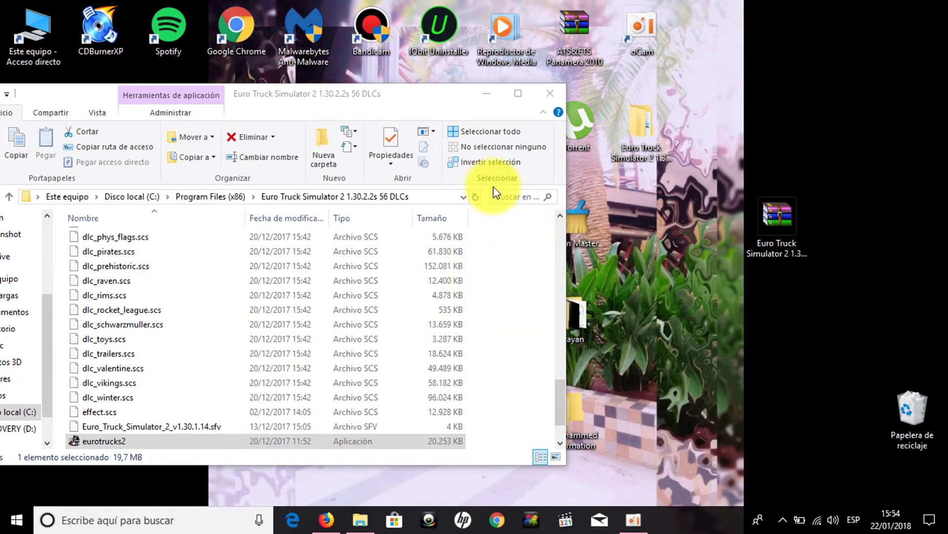
- Delete the eurotrucks2 application from the main Euro Truck Simulator 2 1.30.2.2s 56 DLCs installation folder
mouse_move(558, 390)
left_mouse_down()
mouse_move(556, 233)
mouse_move(561, 403)
left_mouse_up()
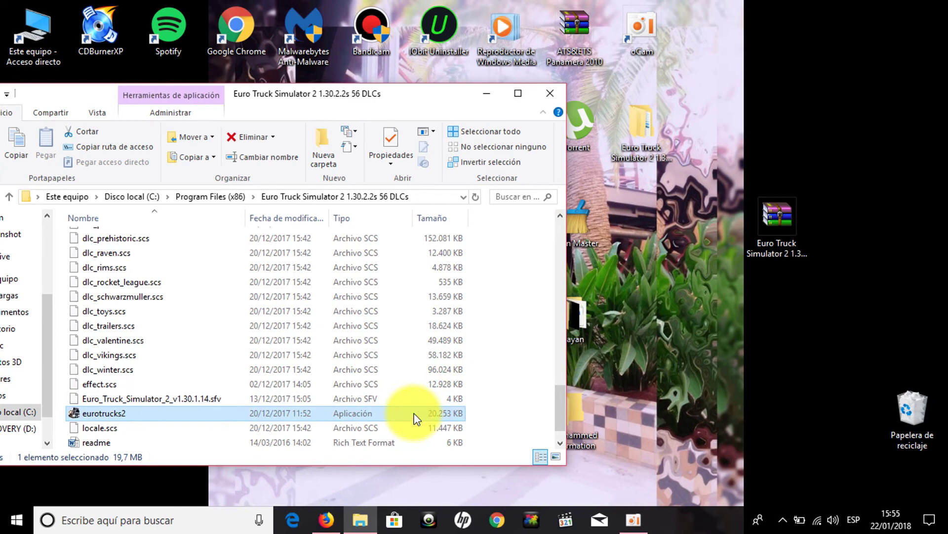
key("Delete")
left_click(256, 197)
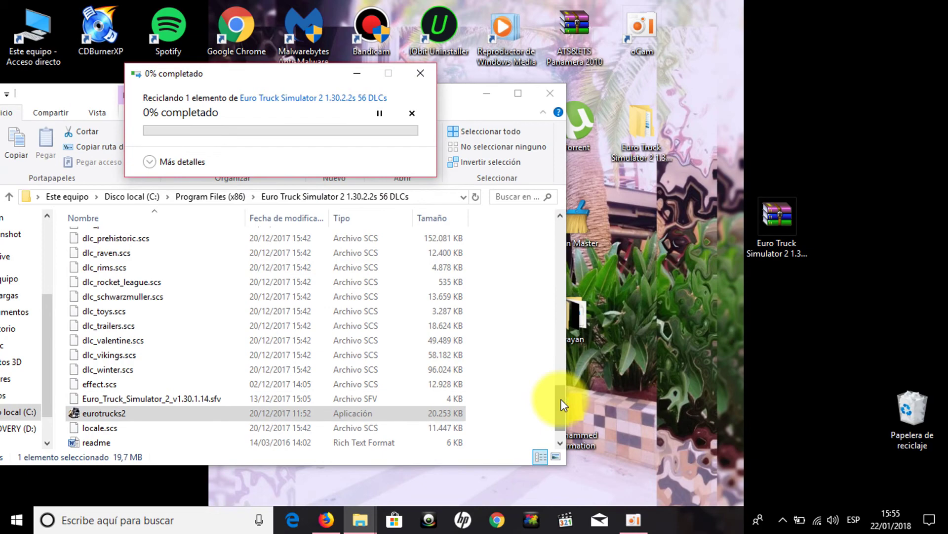
- Open the win_x64 folder inside the bin folder of the game's installation directory
left_click_drag(561, 399, 572, 208)
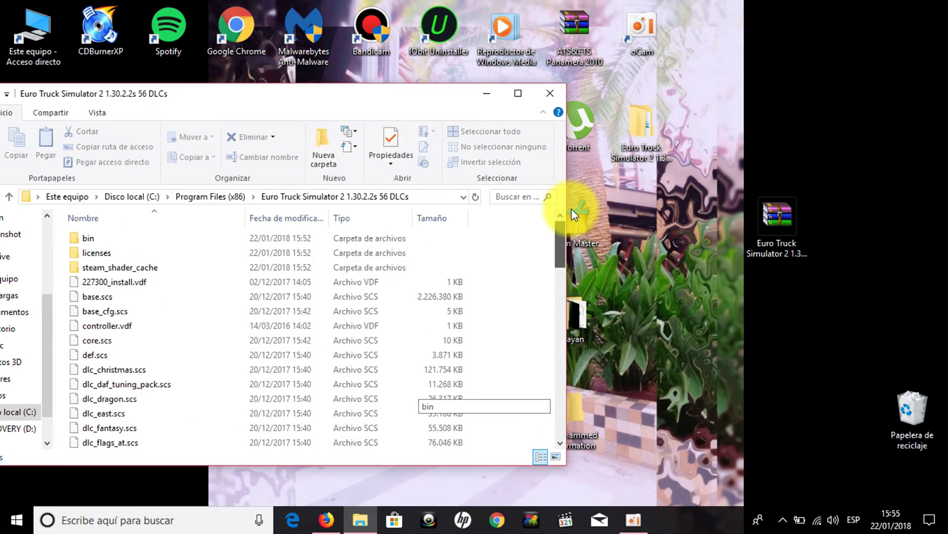
double_click(254, 232)
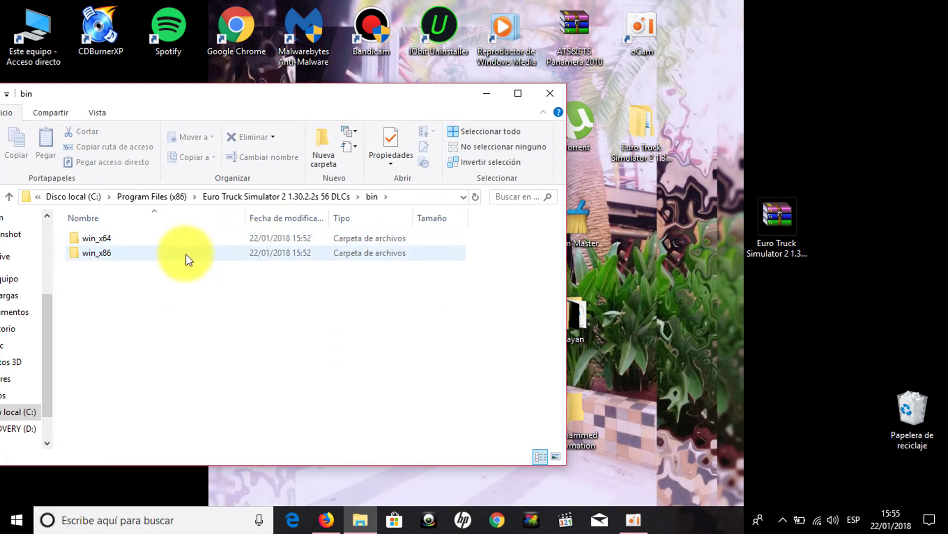
double_click(164, 241)
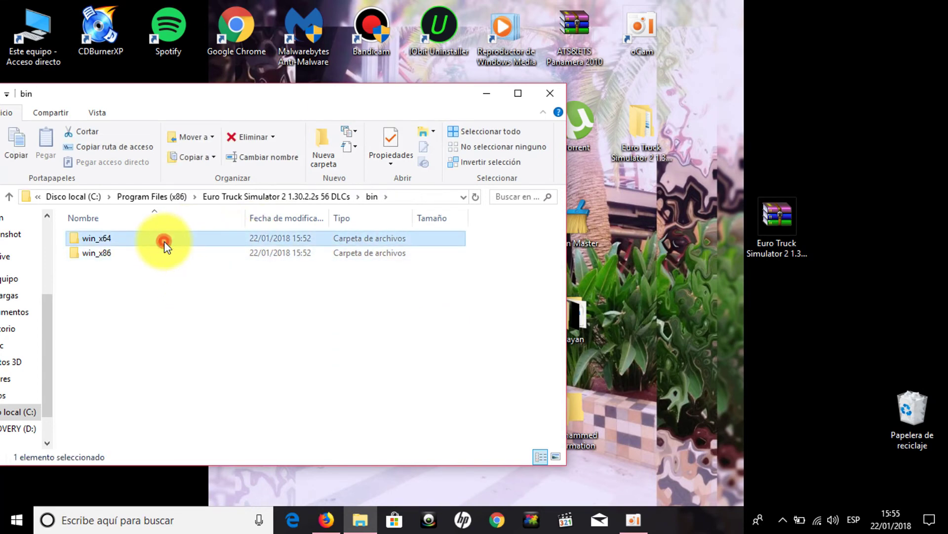
- Create a desktop shortcut to the eurotrucks2 application in win_x64 and close the folder window
right_click(152, 243)
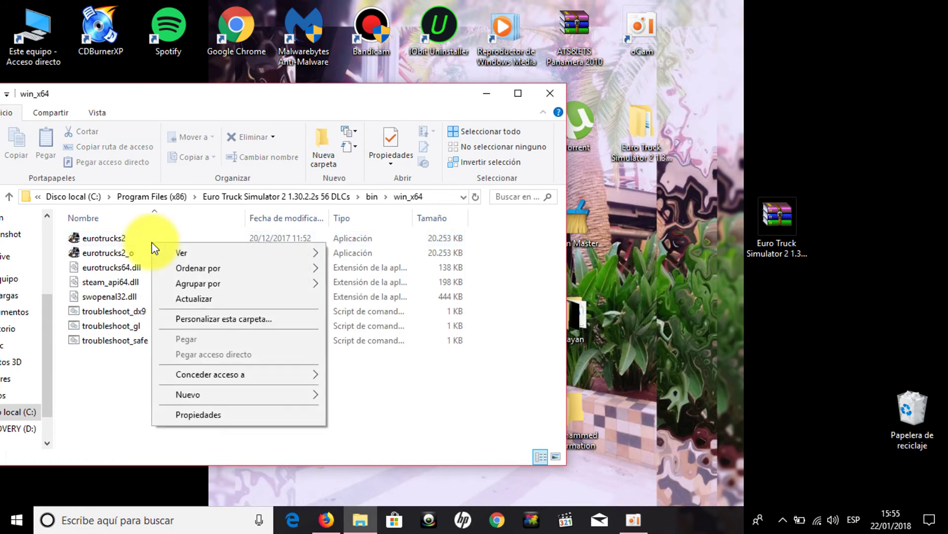
right_click(127, 246)
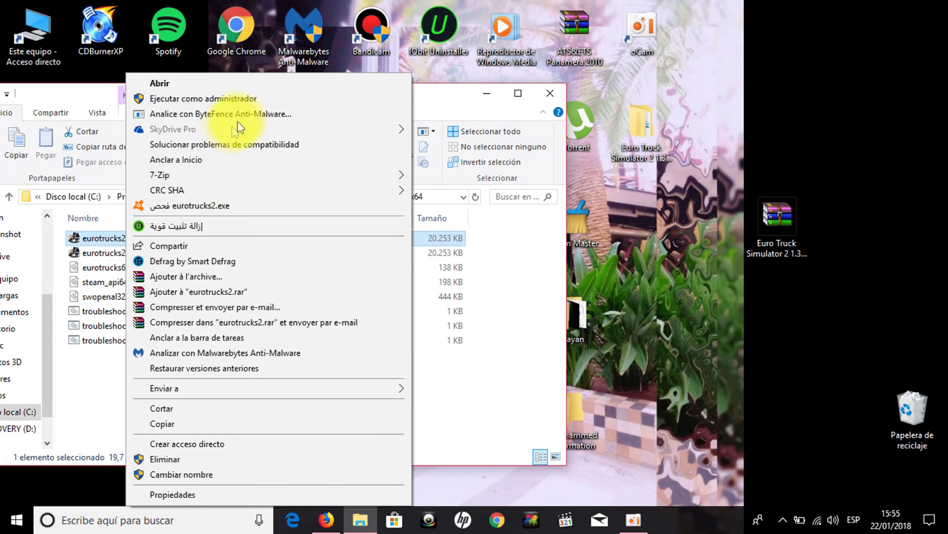
left_click(215, 443)
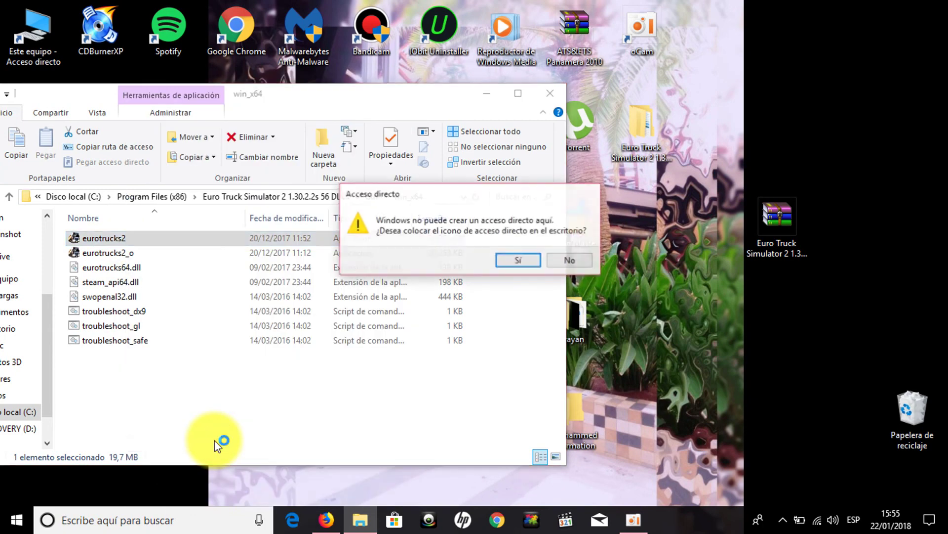
left_click(532, 261)
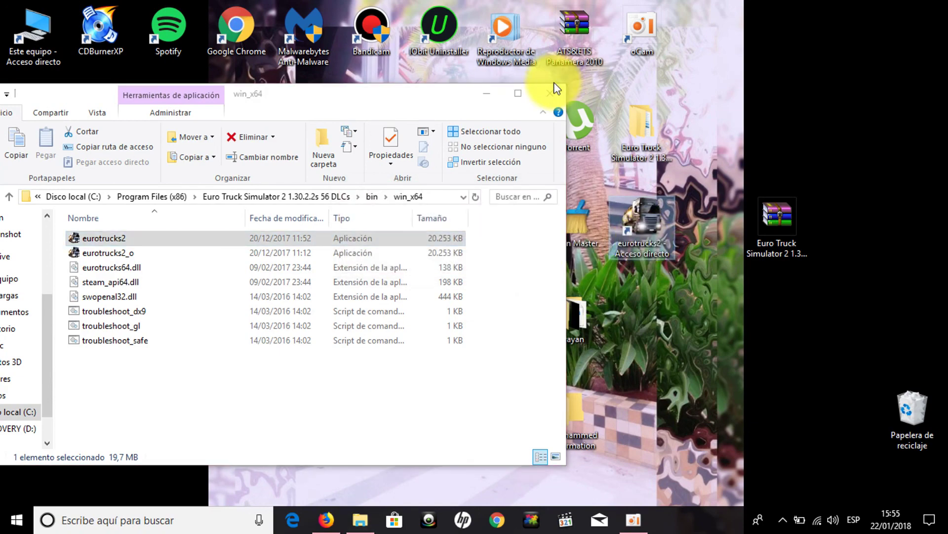
left_click(547, 93)
left_click(645, 218)
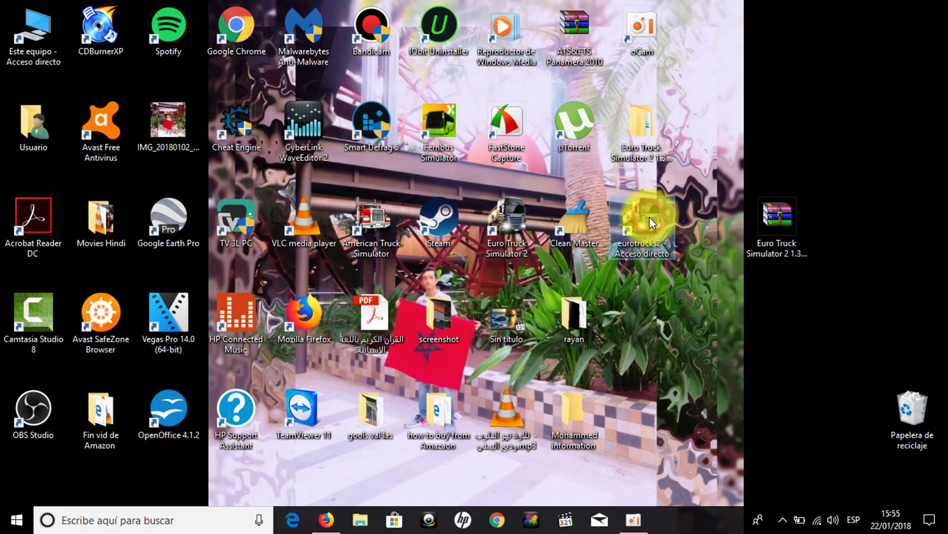
right_click(686, 446)
left_click(739, 344)
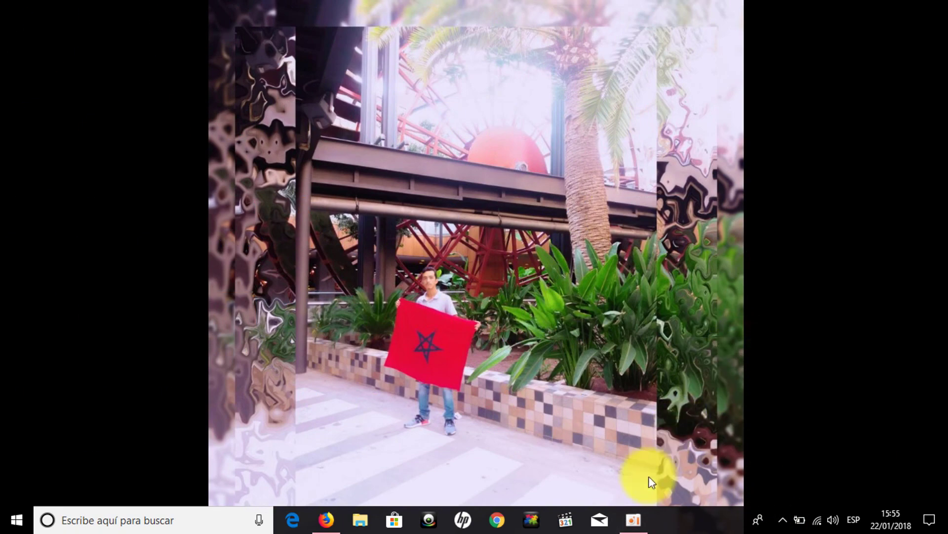
left_click(634, 522)
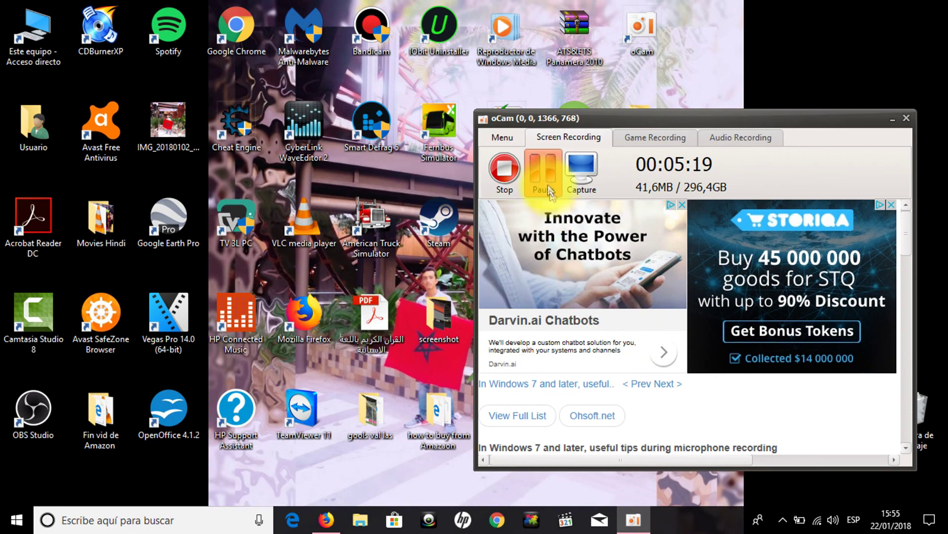
left_click(892, 119)
right_click(807, 125)
left_click(821, 163)
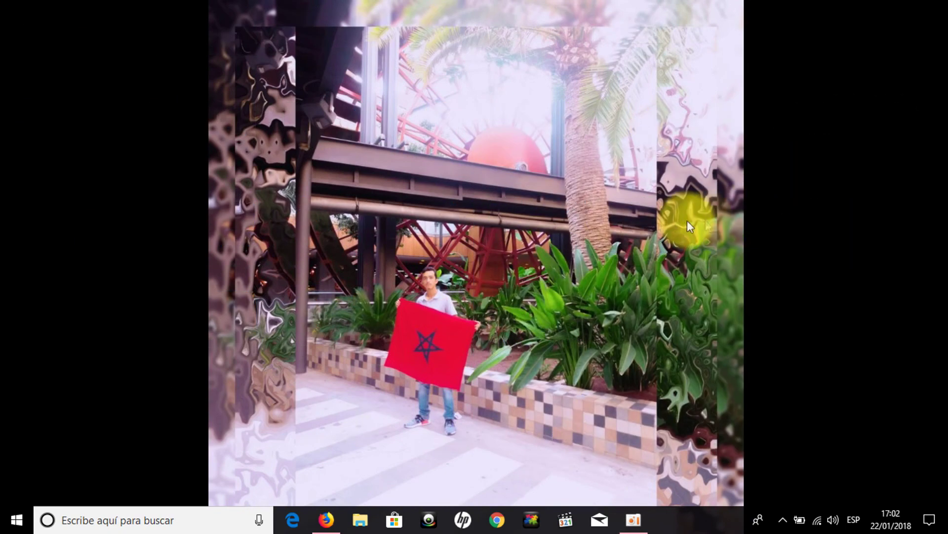
- Launch the game from the new eurotrucks2 shortcut on the desktop
left_click(650, 228)
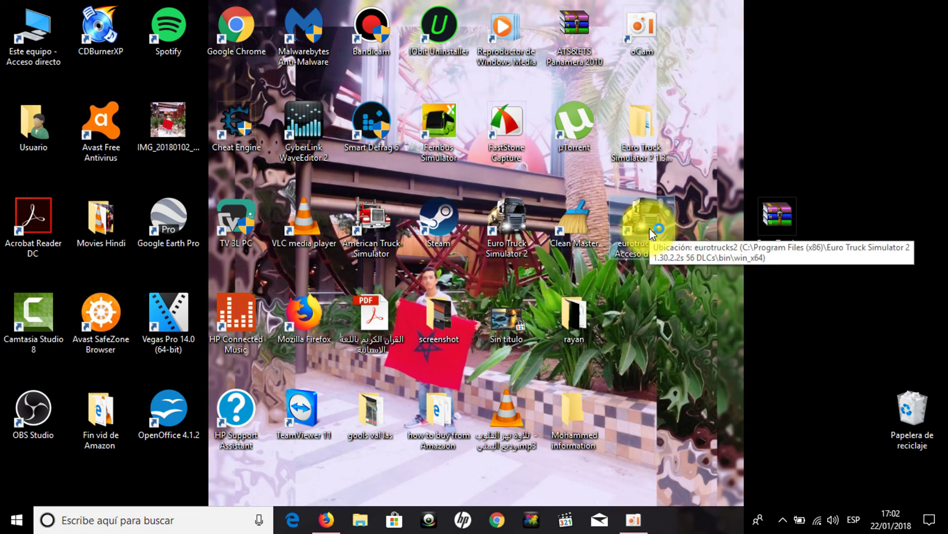
left_click(634, 520)
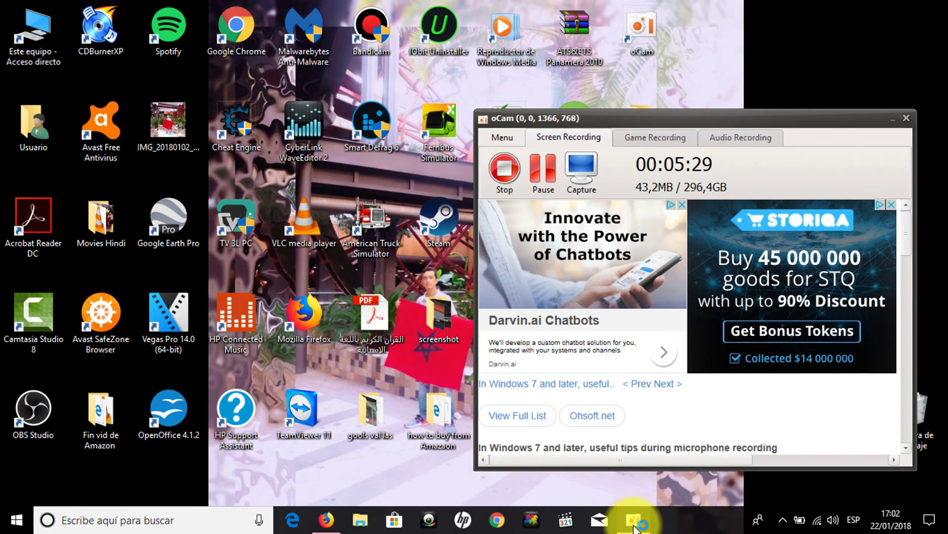